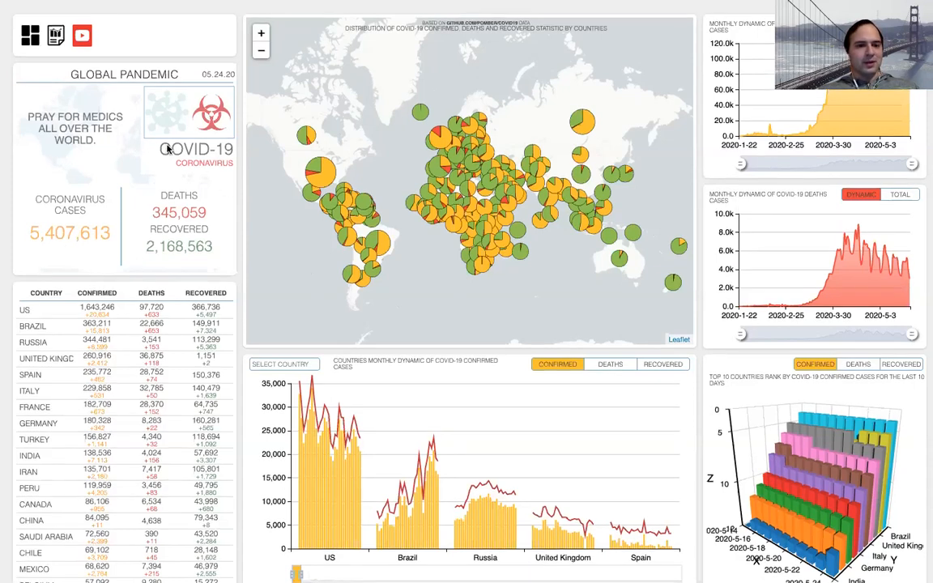
pyautogui.scroll(-3, 178, 474)
pyautogui.scroll(-5, 178, 475)
pyautogui.scroll(10, 178, 475)
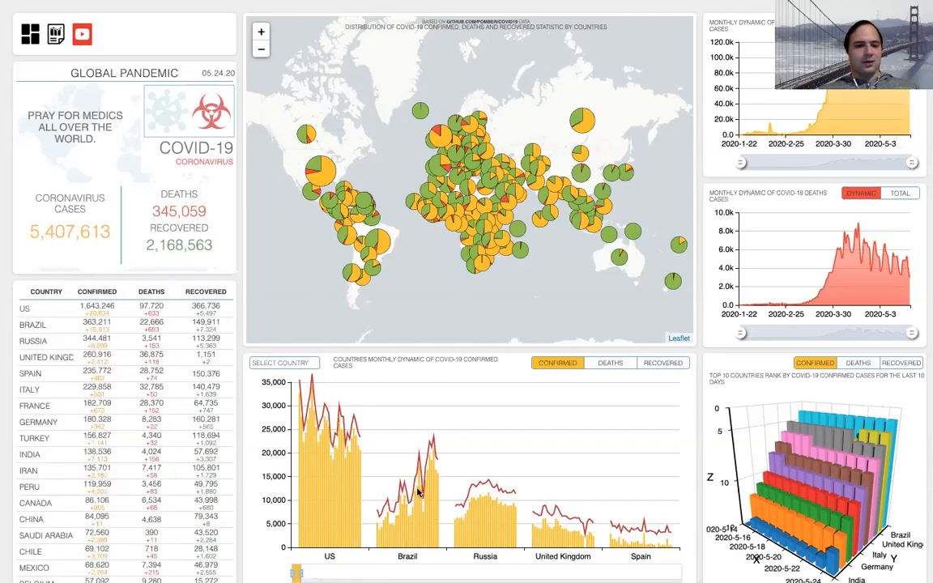
pyautogui.scroll(-3, 153, 441)
pyautogui.scroll(3, 152, 441)
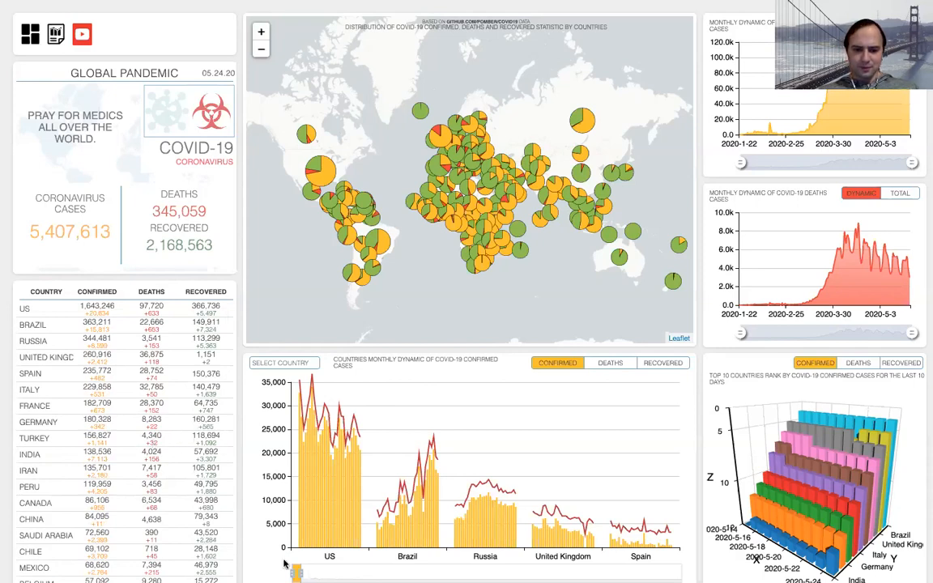
# Widen the country range of the monthly confirmed-cases chart to reach France, and slightly adjust the view of the 3D top-10 ranking chart
pyautogui.moveTo(300, 574); pyautogui.dragTo(306, 573)
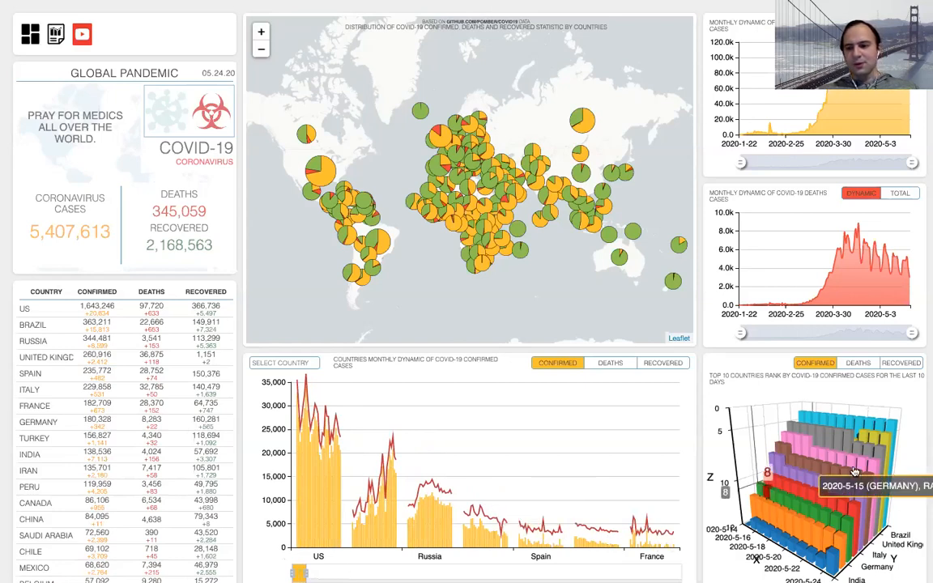
pyautogui.scroll(5, 881, 463)
pyautogui.scroll(-5, 881, 464)
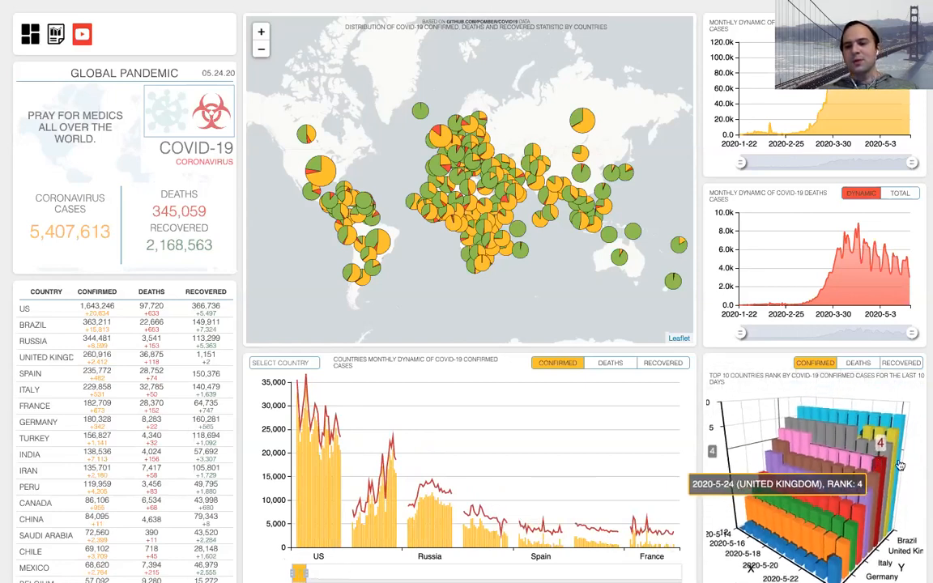
pyautogui.moveTo(908, 472)
pyautogui.mouseDown()
pyautogui.moveTo(875, 482)
pyautogui.moveTo(905, 475)
pyautogui.mouseUp()
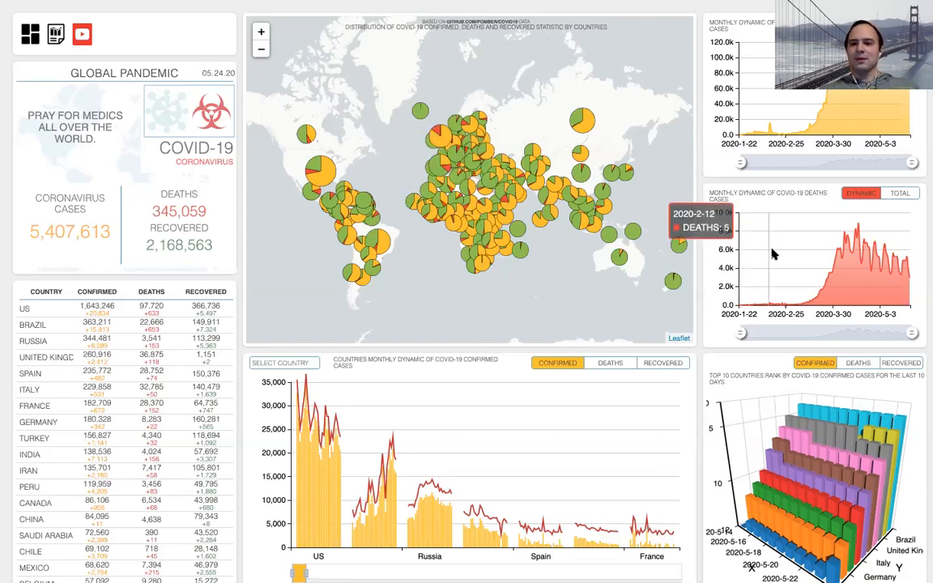
# Switch the deaths chart to total figures and the top-10 country ranking to recovered cases
pyautogui.click(899, 197)
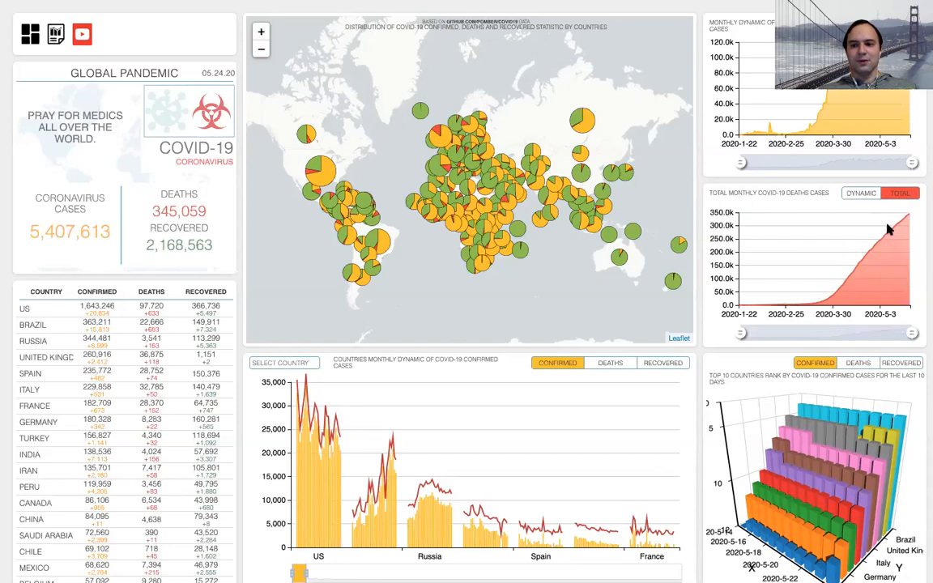
pyautogui.click(902, 365)
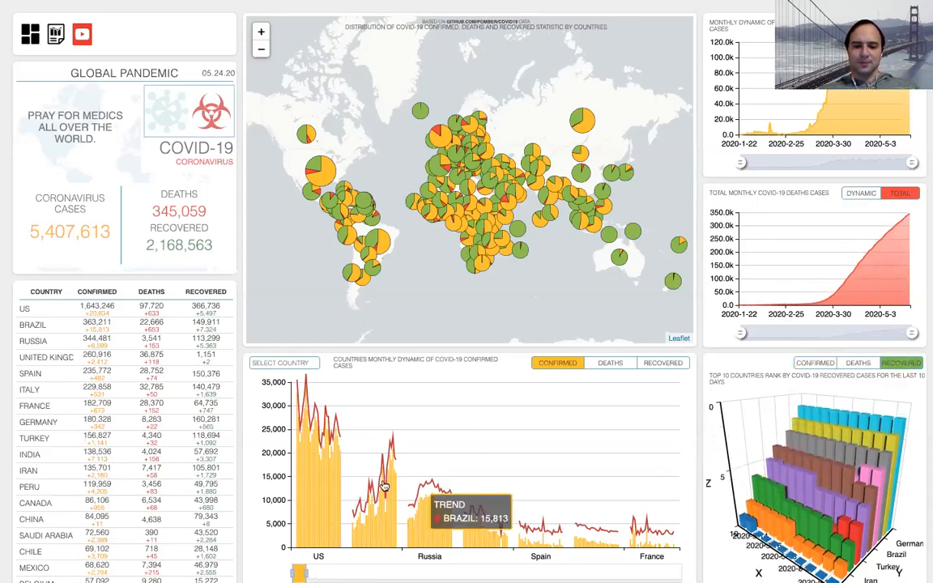
# Filter the countries' monthly dynamic chart to Australia and zoom the world map in on the Australia region
pyautogui.click(295, 363)
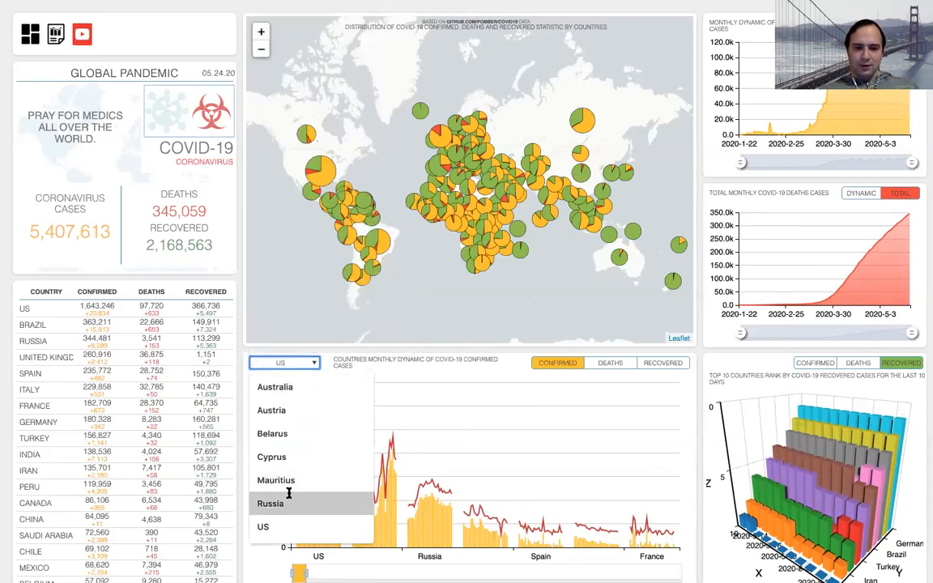
pyautogui.click(285, 388)
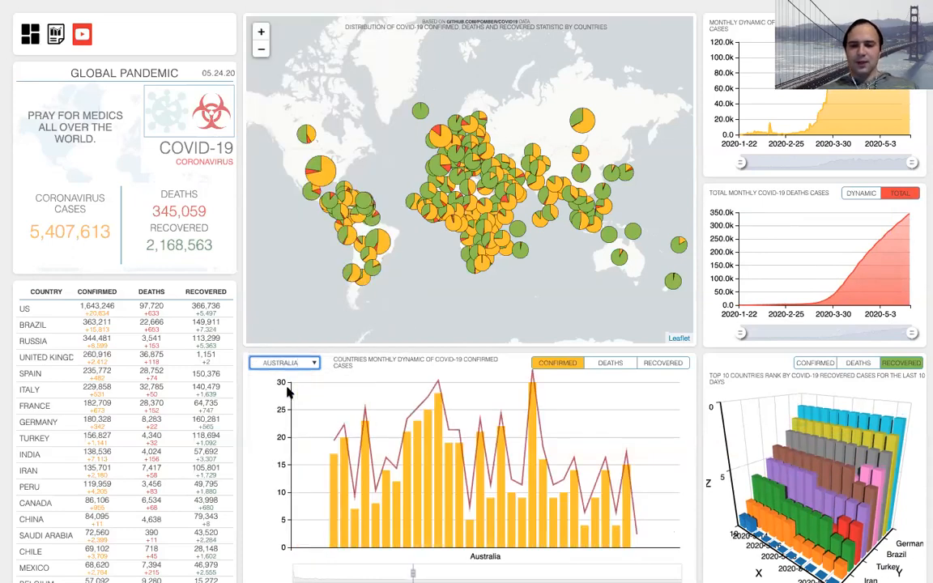
pyautogui.moveTo(484, 249)
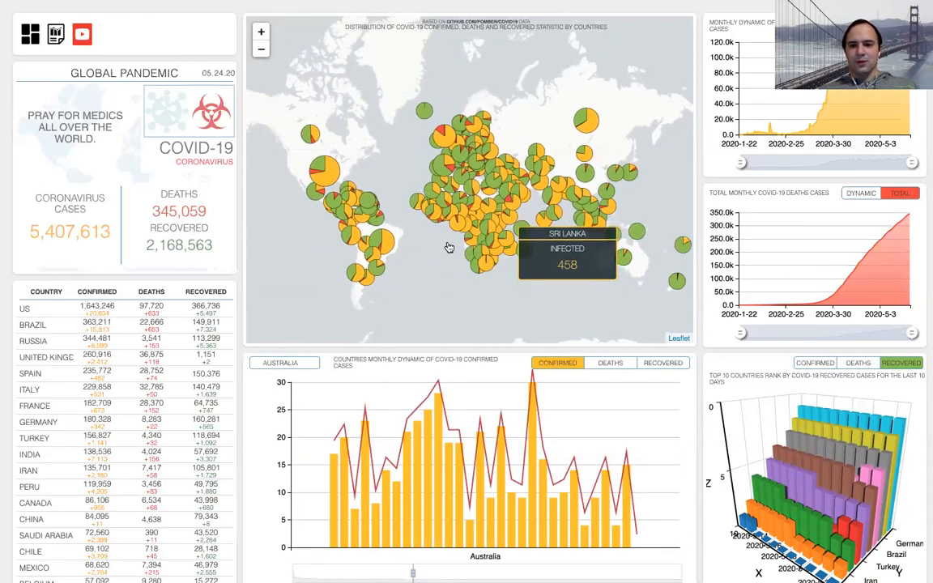
pyautogui.scroll(2, 535, 258)
pyautogui.moveTo(638, 242); pyautogui.dragTo(471, 208)
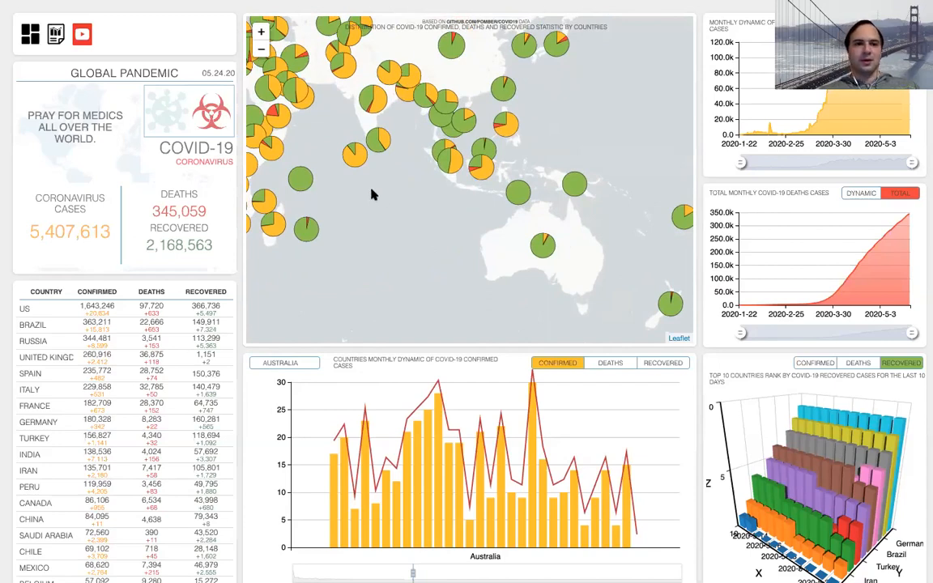
# Open the report builder and look through both pages of its blank template
pyautogui.click(55, 35)
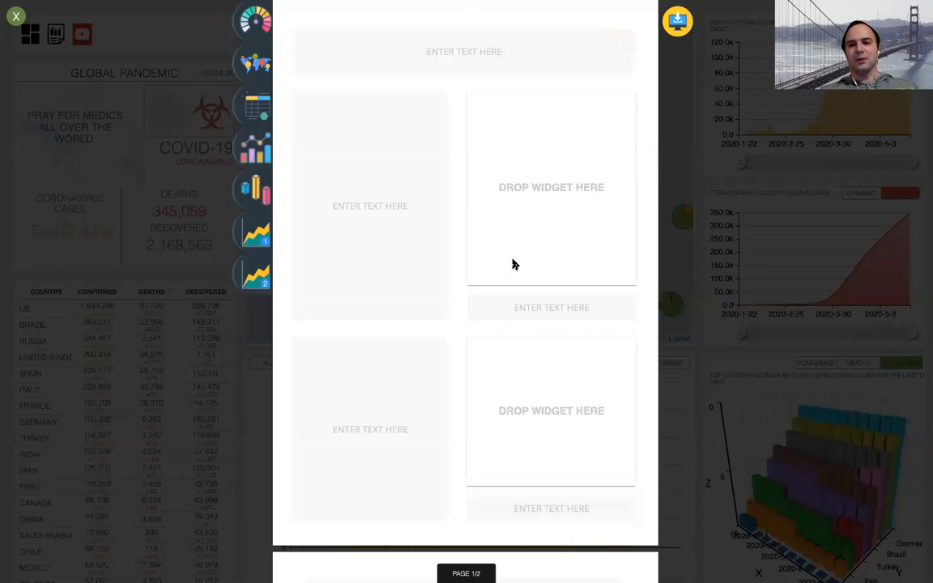
pyautogui.scroll(-1, 514, 348)
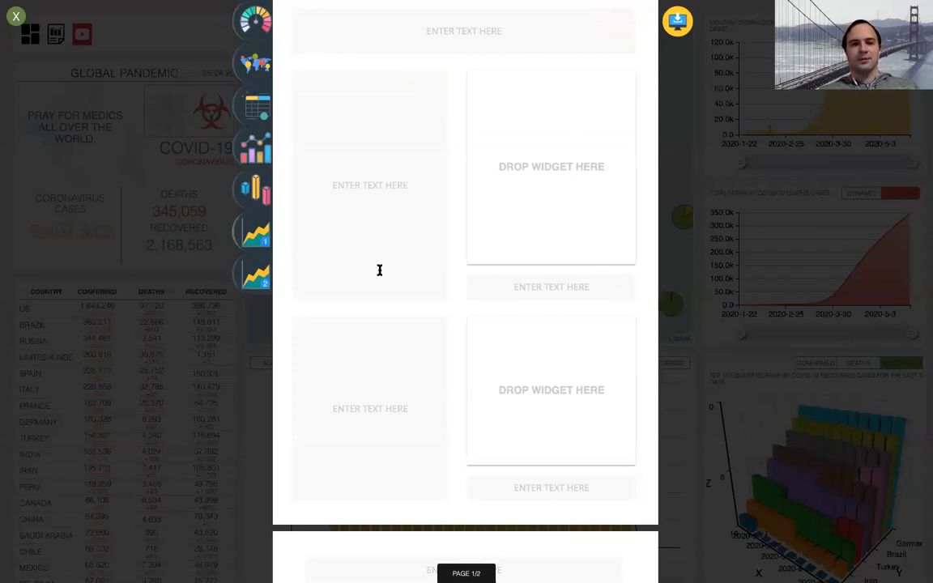
pyautogui.scroll(-2, 429, 299)
pyautogui.scroll(-4, 452, 314)
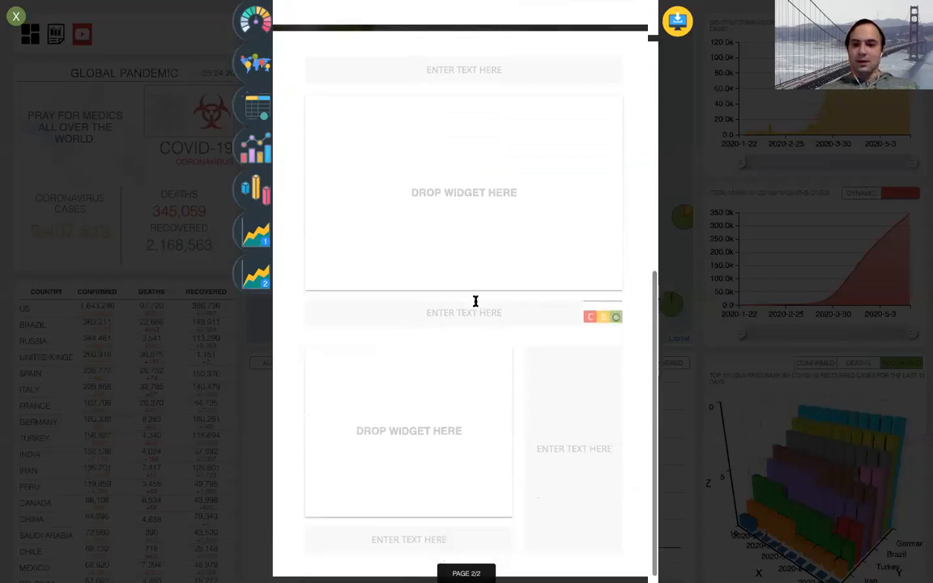
pyautogui.scroll(5, 475, 304)
pyautogui.scroll(1, 475, 301)
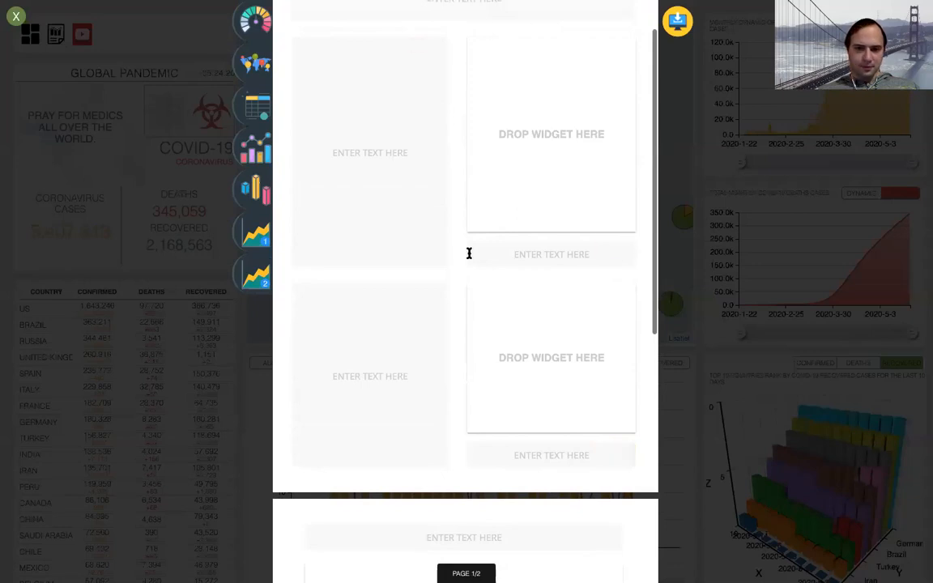
pyautogui.moveTo(468, 252)
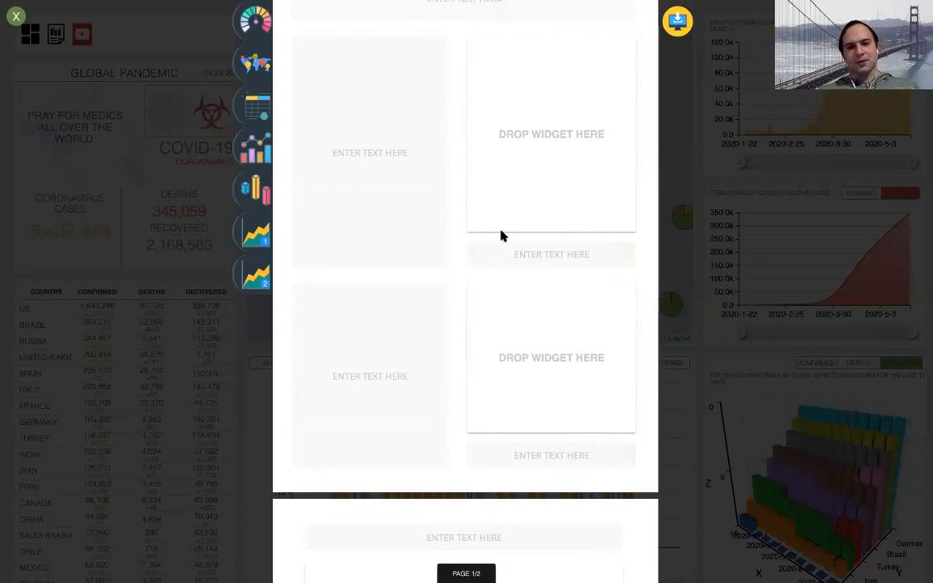
# Add the countries' dynamic bar chart to page 1's upper widget slot, filtered to Australia and showing confirmed cases
pyautogui.scroll(1, 503, 154)
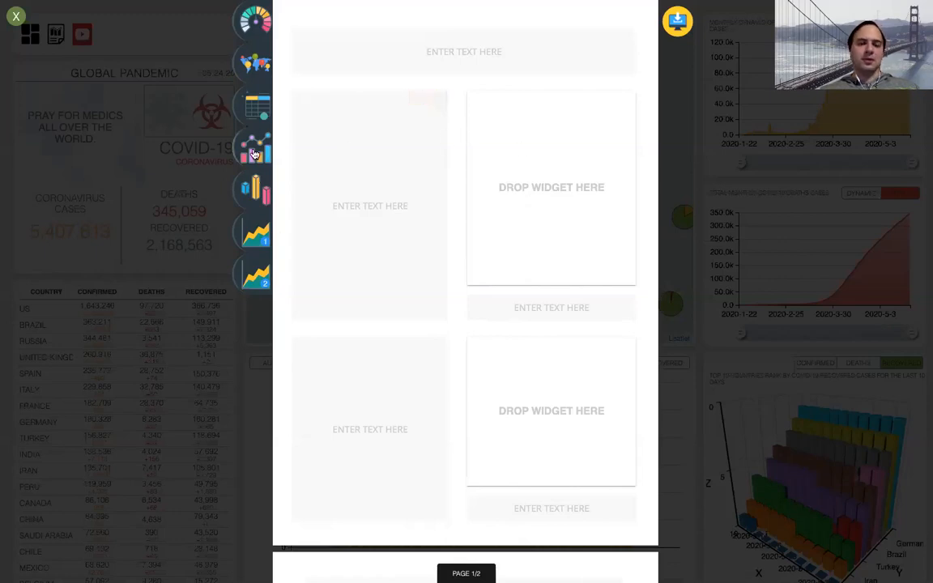
pyautogui.moveTo(521, 171); pyautogui.dragTo(523, 171)
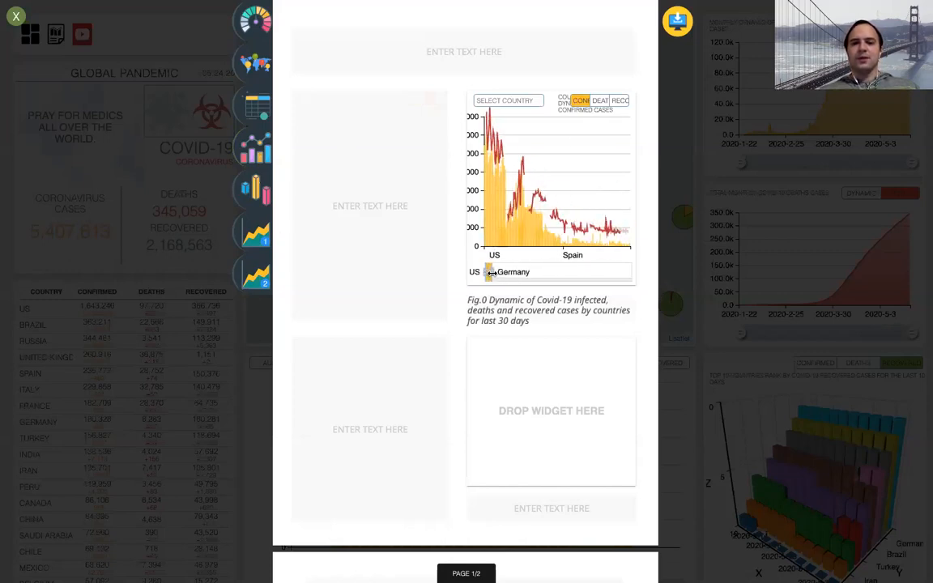
pyautogui.click(593, 103)
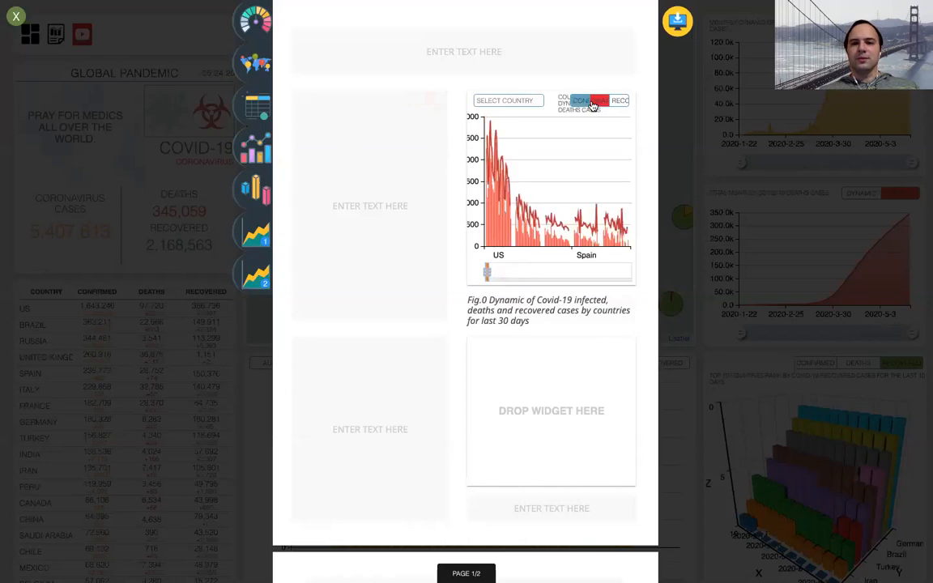
pyautogui.click(508, 101)
pyautogui.write('au')
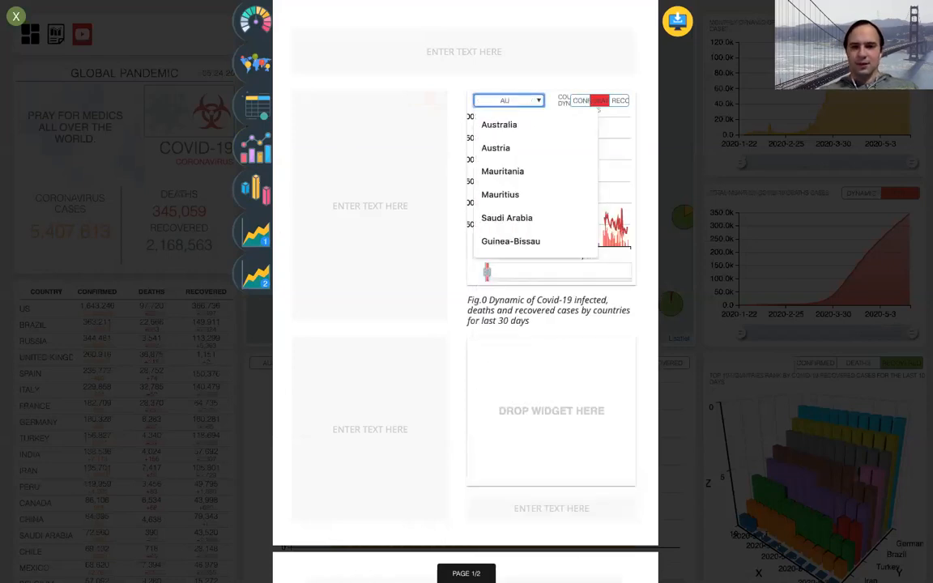
pyautogui.click(502, 125)
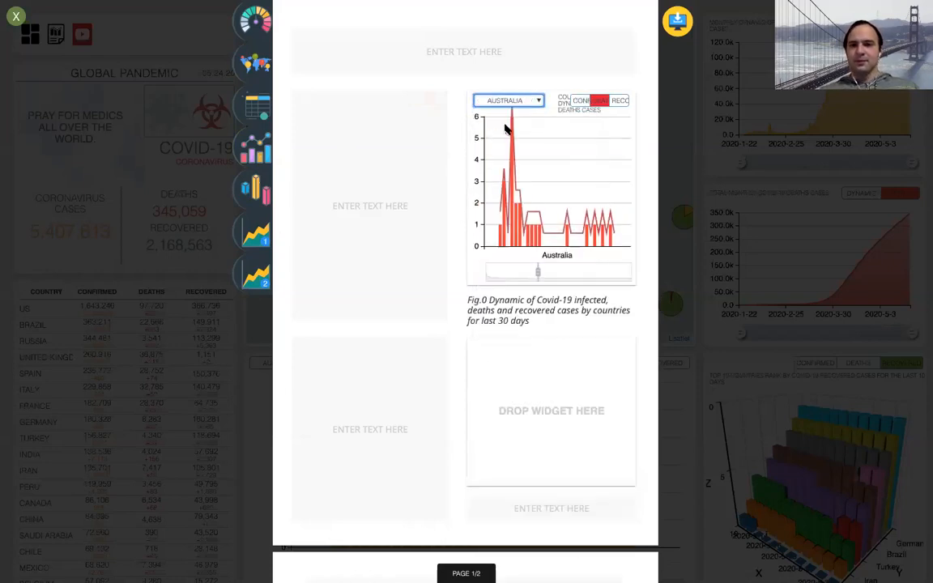
pyautogui.click(581, 101)
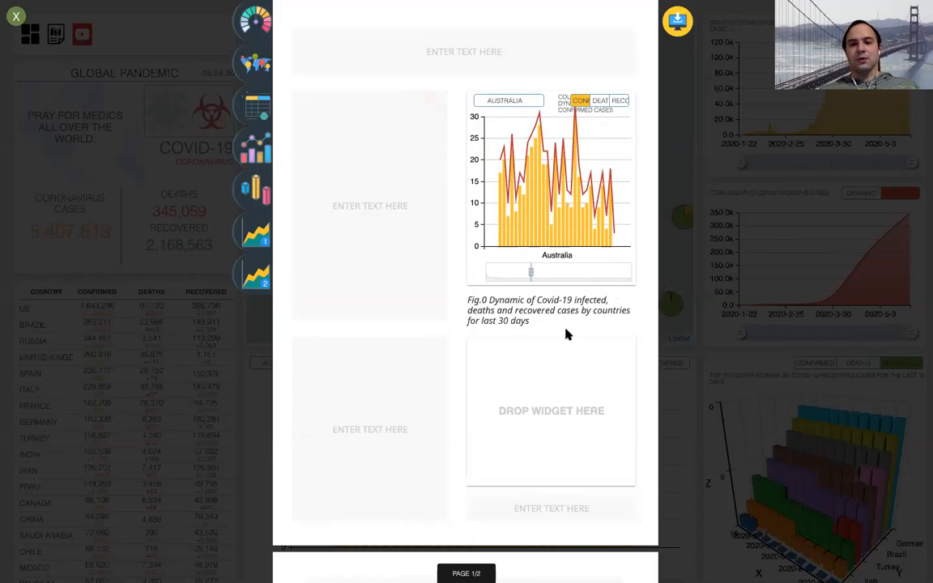
pyautogui.moveTo(562, 322)
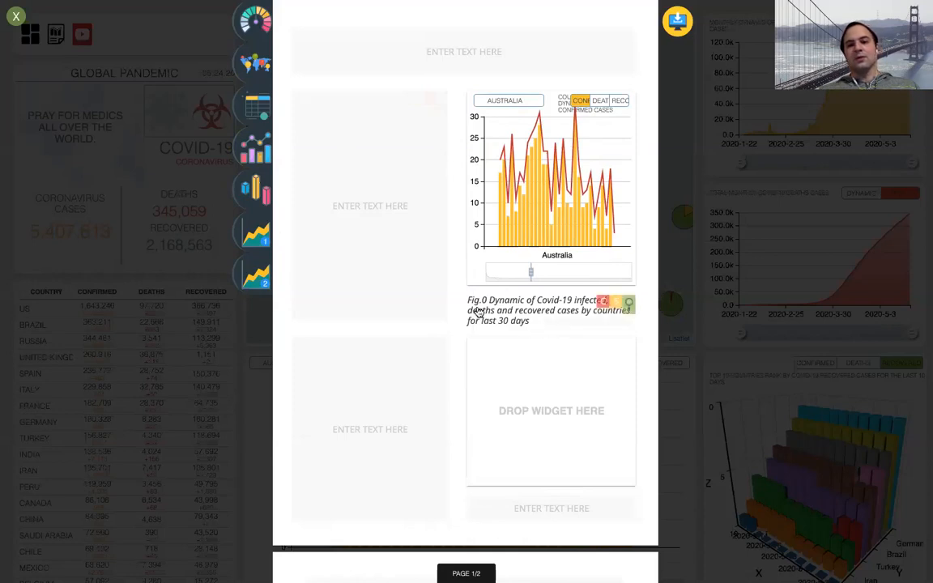
pyautogui.click(549, 306)
pyautogui.click(473, 275)
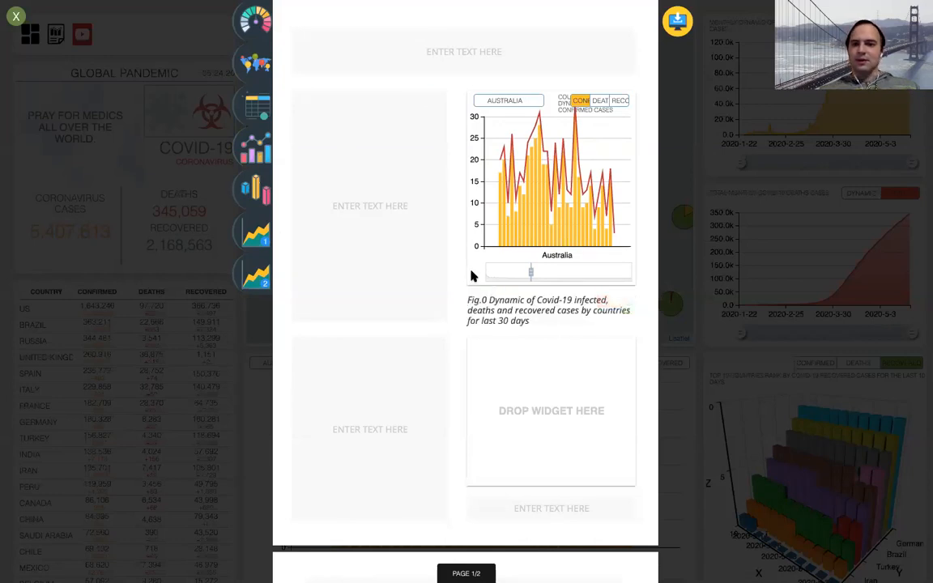
# Fill the text block beside the Australia chart with automatically generated analytics, and regenerate it once for a different version
pyautogui.moveTo(368, 146)
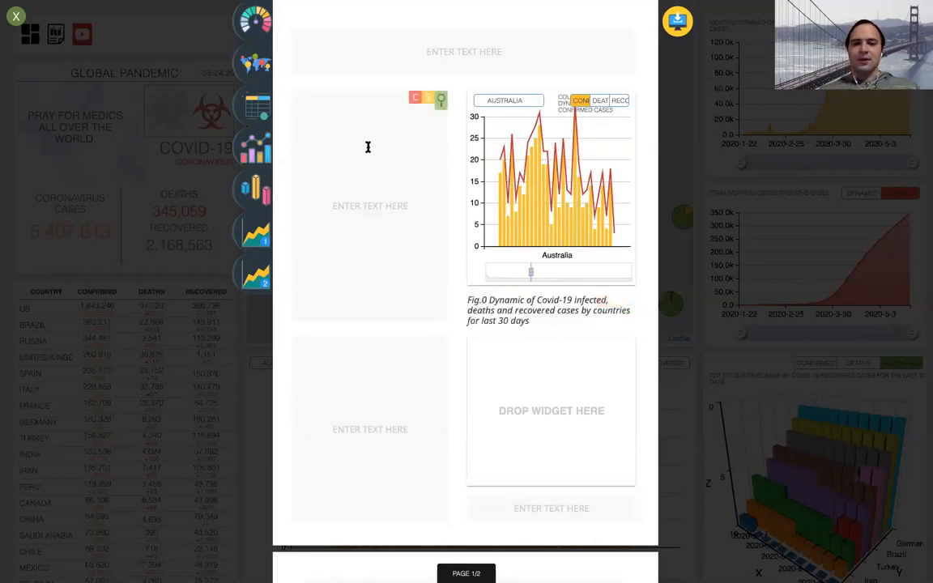
pyautogui.click(411, 207)
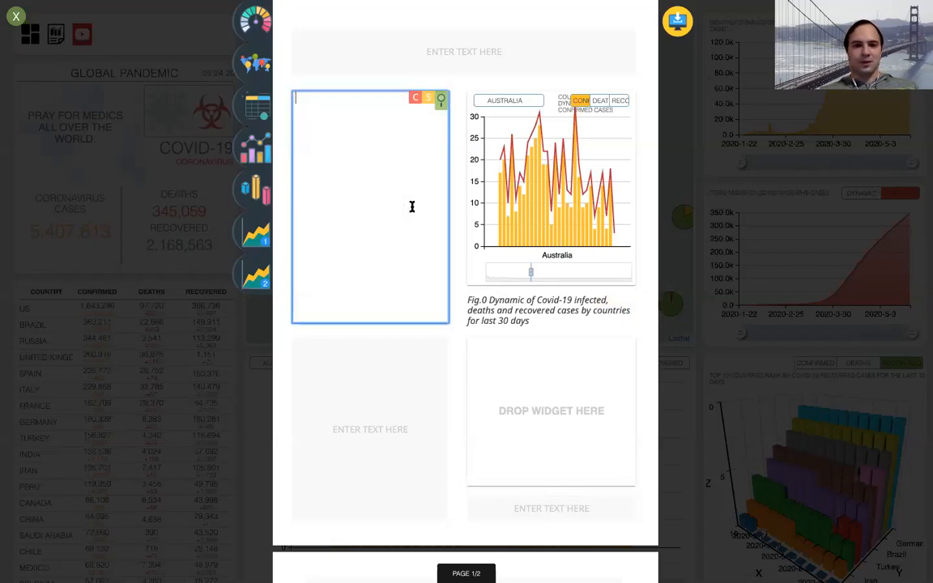
pyautogui.moveTo(417, 117)
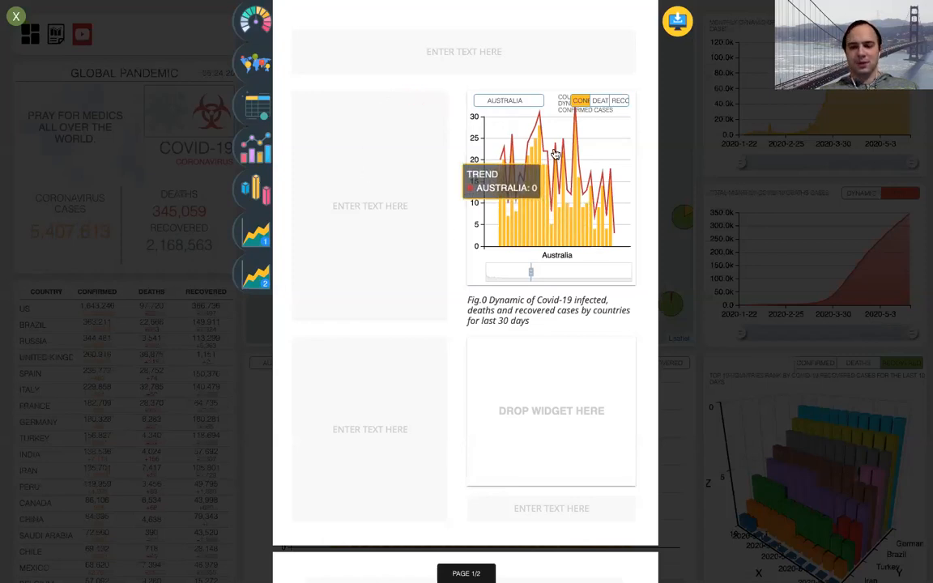
pyautogui.click(439, 102)
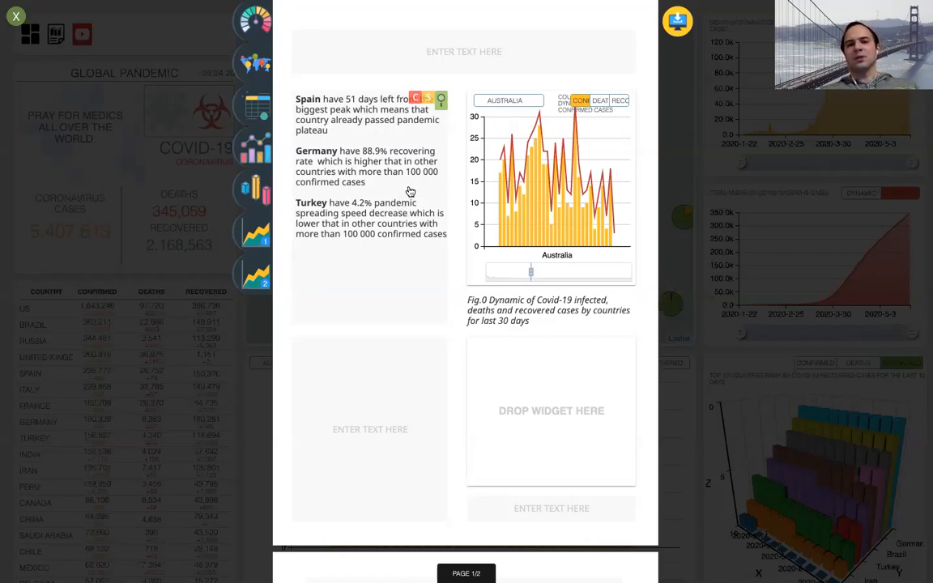
pyautogui.click(440, 100)
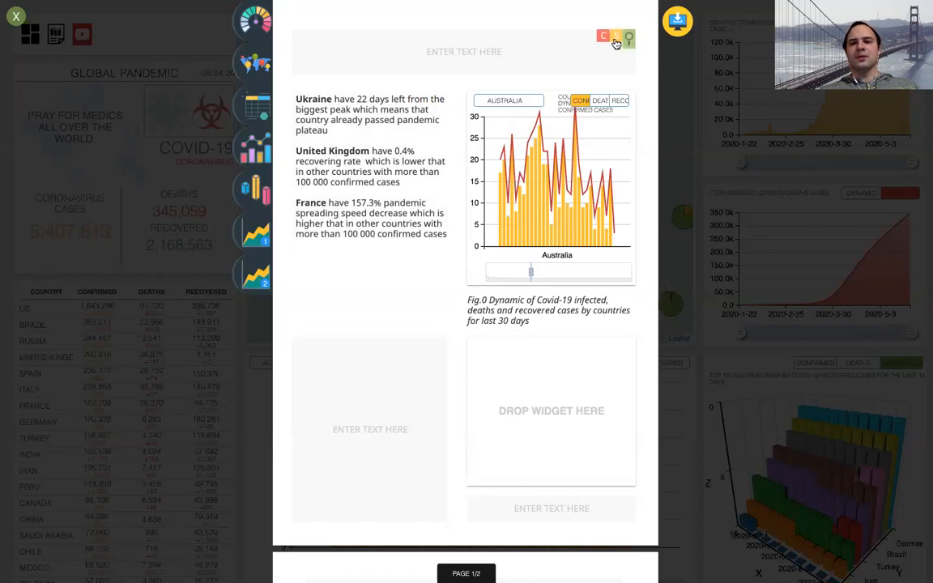
# Fill the report's title block on page 1 with text taken from the source
pyautogui.click(537, 55)
pyautogui.click(591, 8)
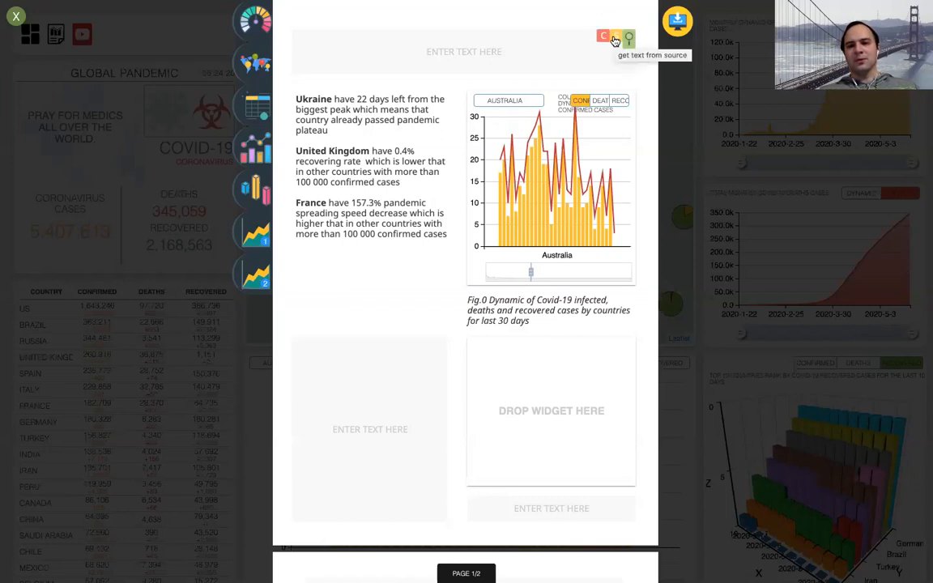
pyautogui.click(614, 40)
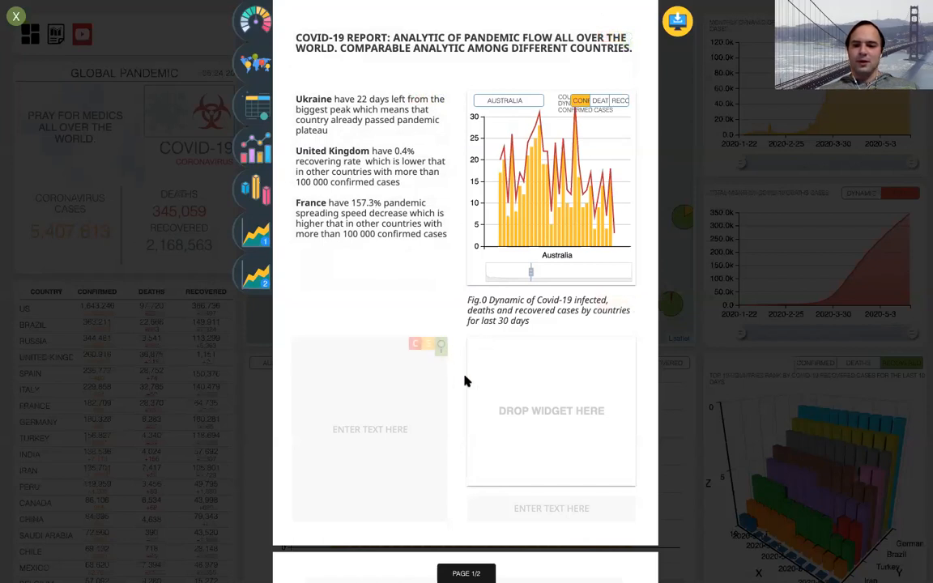
# Add the country statistics table to the lower widget slot on page 1 of the report
pyautogui.scroll(-5, 456, 388)
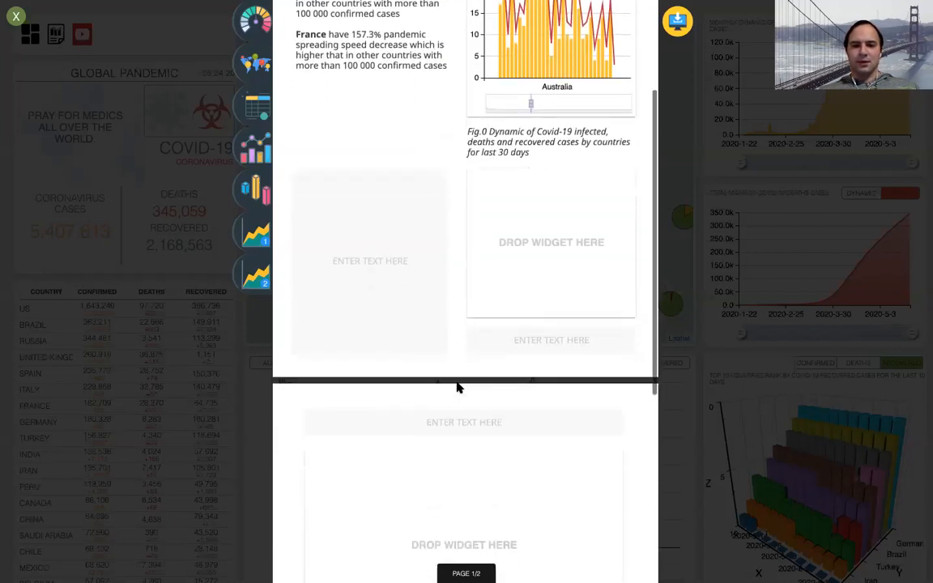
pyautogui.moveTo(243, 119); pyautogui.dragTo(532, 162)
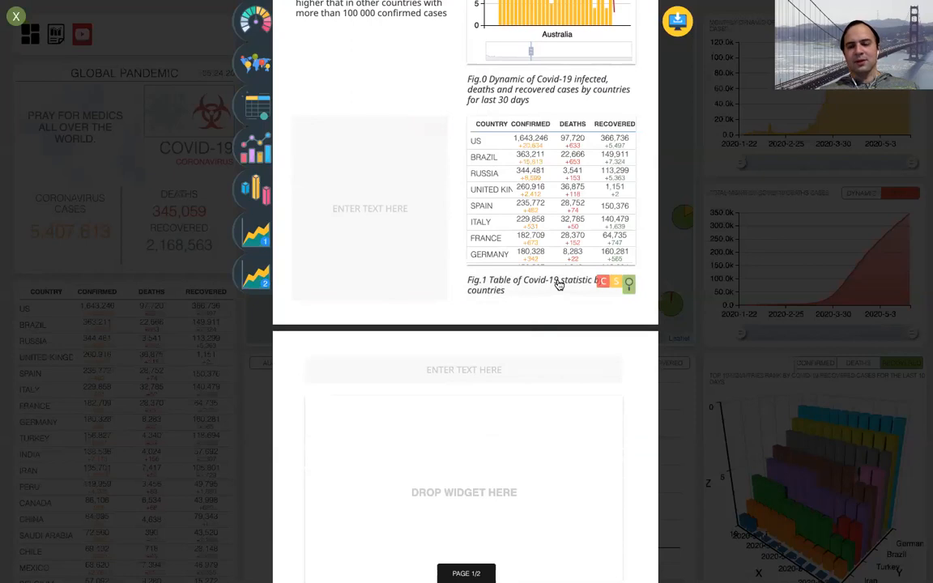
pyautogui.scroll(-3, 577, 202)
pyautogui.scroll(3, 577, 202)
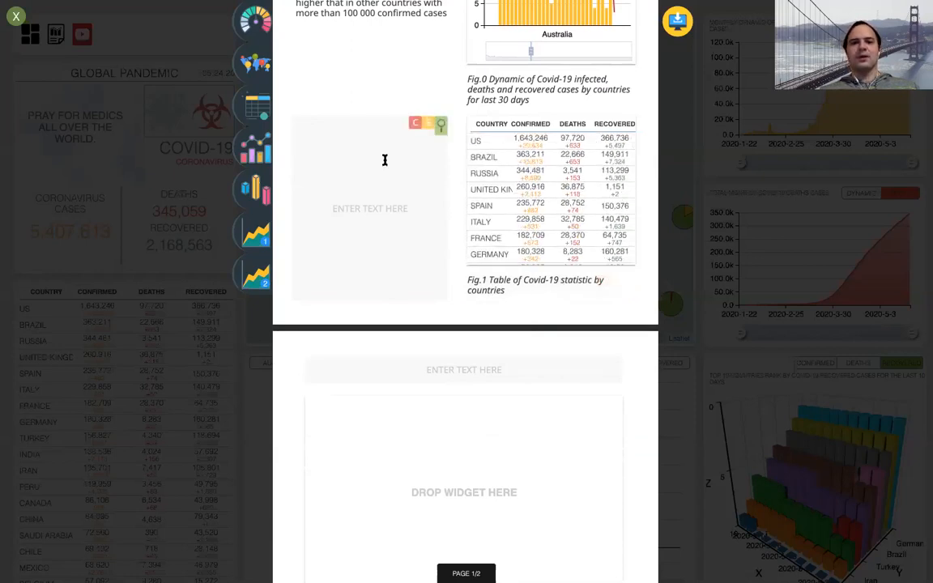
pyautogui.moveTo(442, 133)
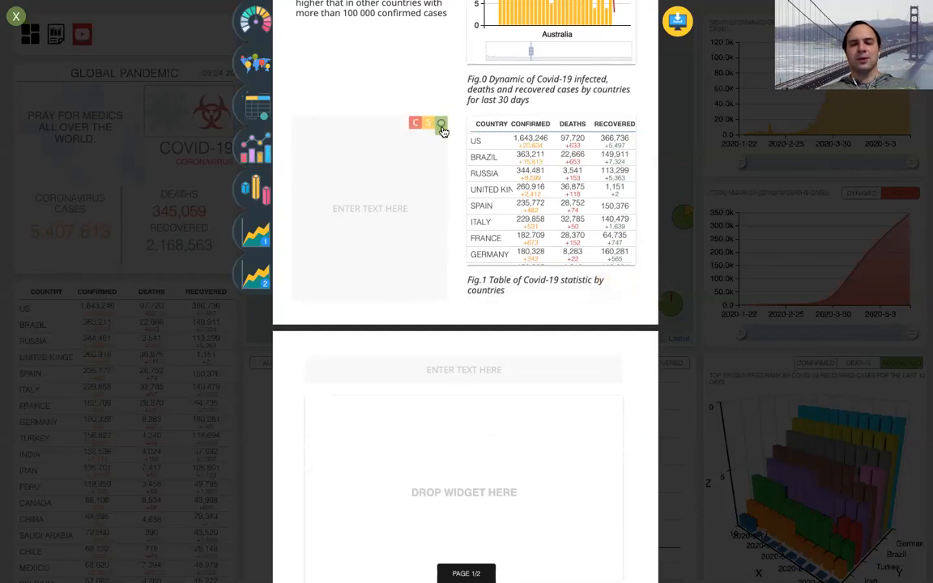
# Fill the text block beside the country statistics table with automatically generated analytics, and set the table to show its India to Mexico rows
pyautogui.click(442, 127)
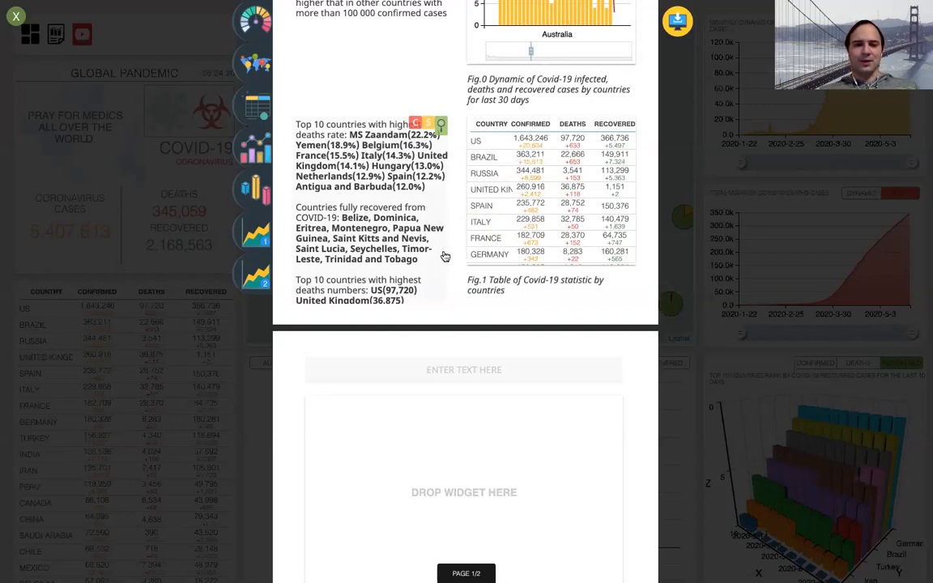
pyautogui.scroll(-1, 383, 236)
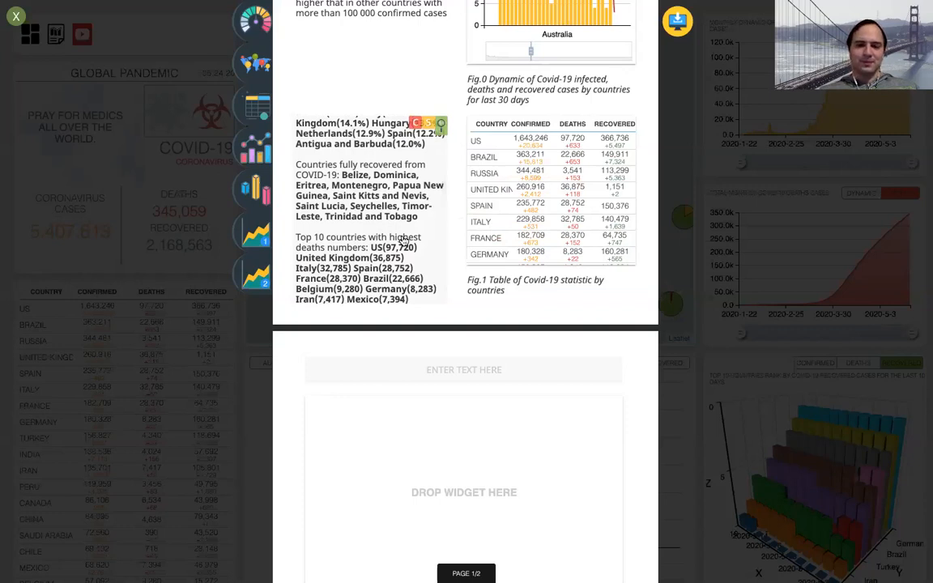
pyautogui.scroll(-1, 402, 242)
pyautogui.scroll(-3, 494, 243)
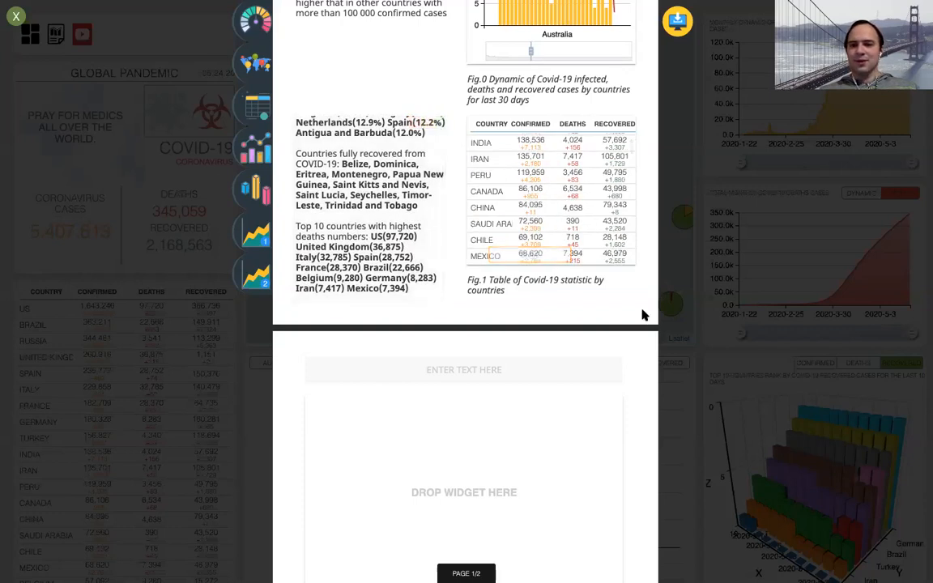
# Title page 2 of the report "Covid-19 Report Part 2"
pyautogui.scroll(-4, 642, 315)
pyautogui.click(528, 208)
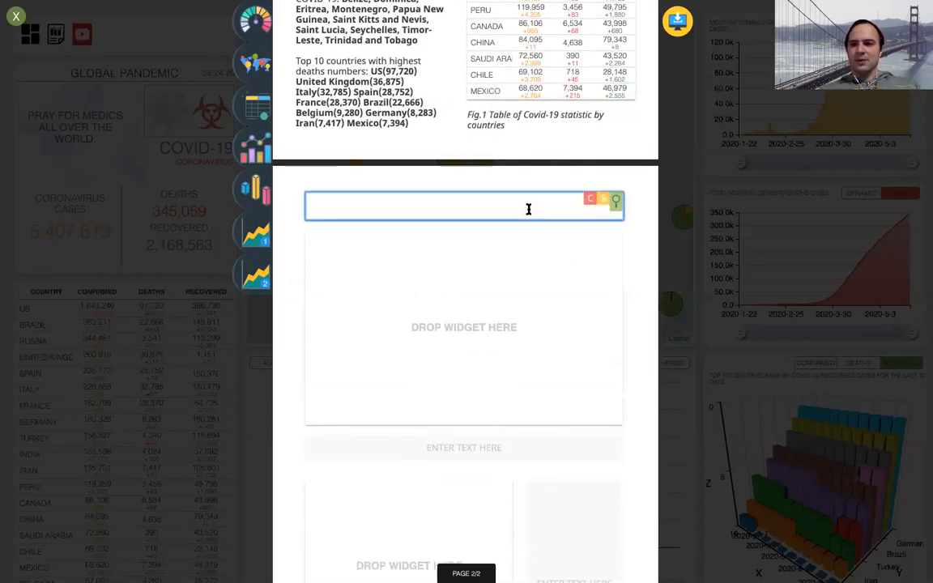
pyautogui.write('Co')
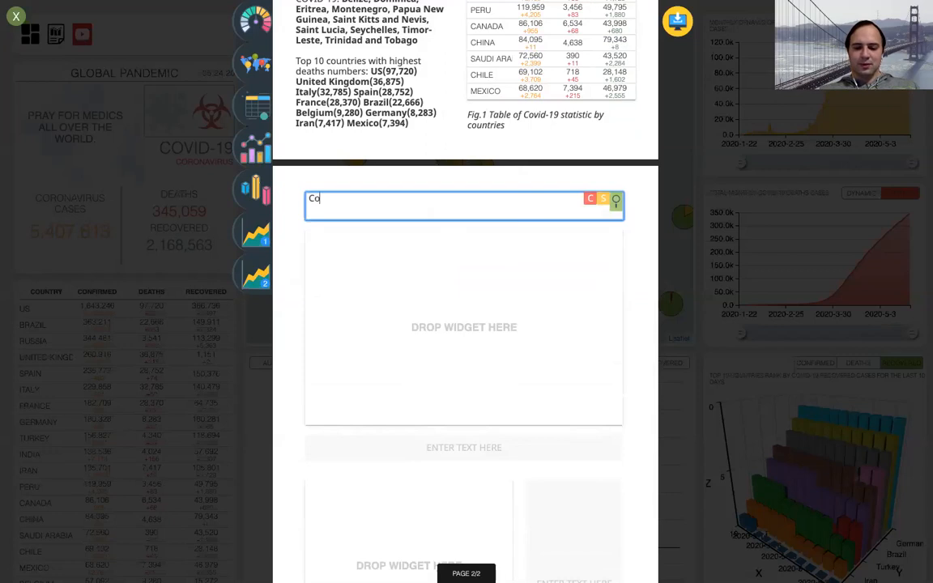
pyautogui.write('vid-')
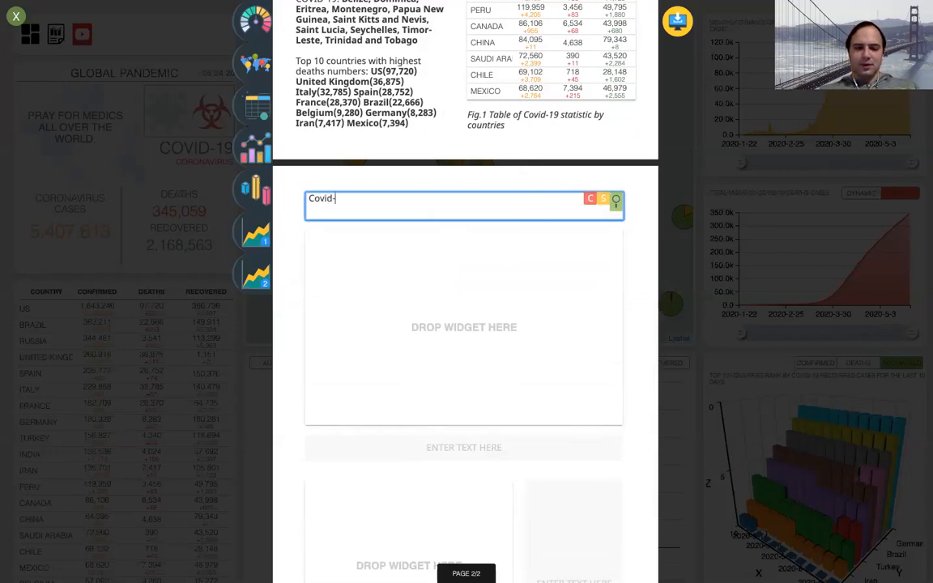
pyautogui.write('19 Rep')
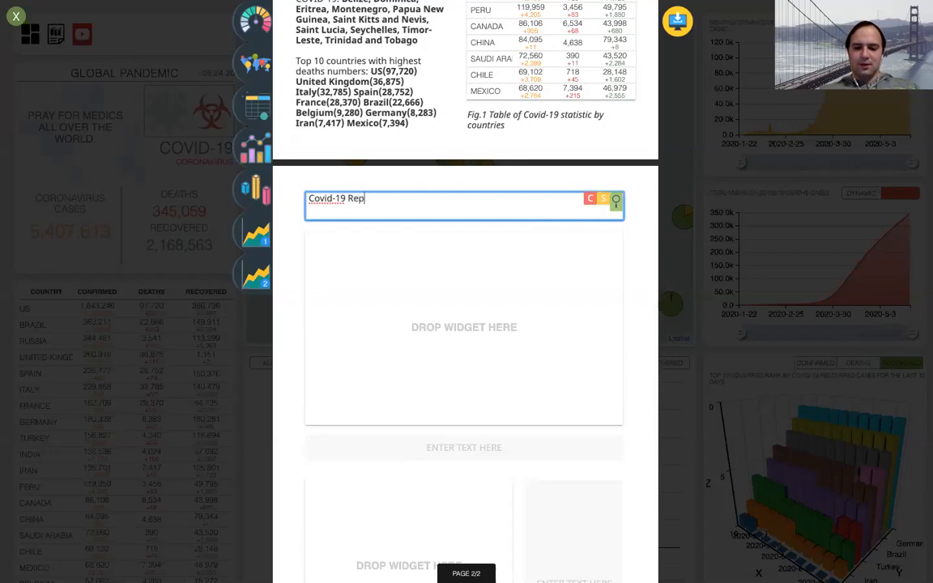
pyautogui.write('ort Part')
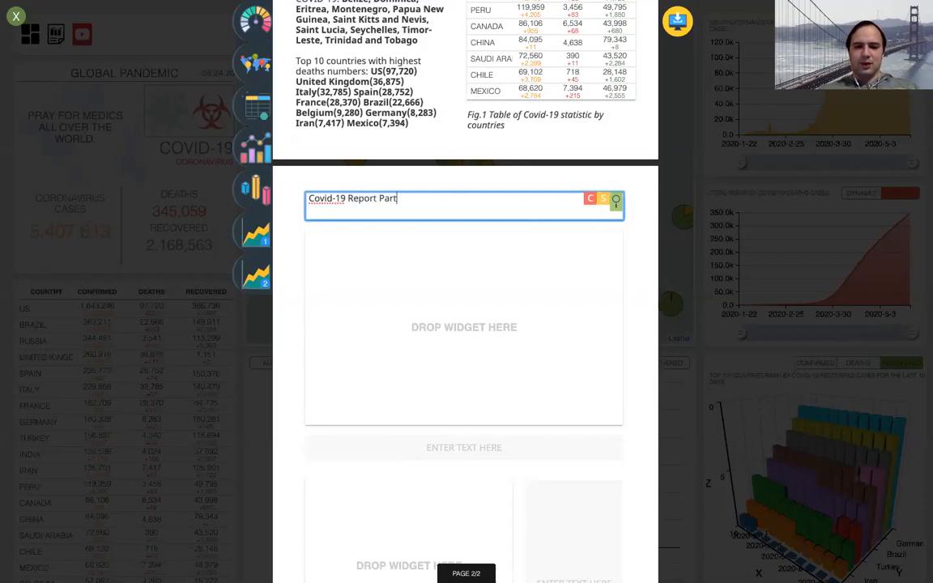
pyautogui.write(' 2')
pyautogui.click(635, 209)
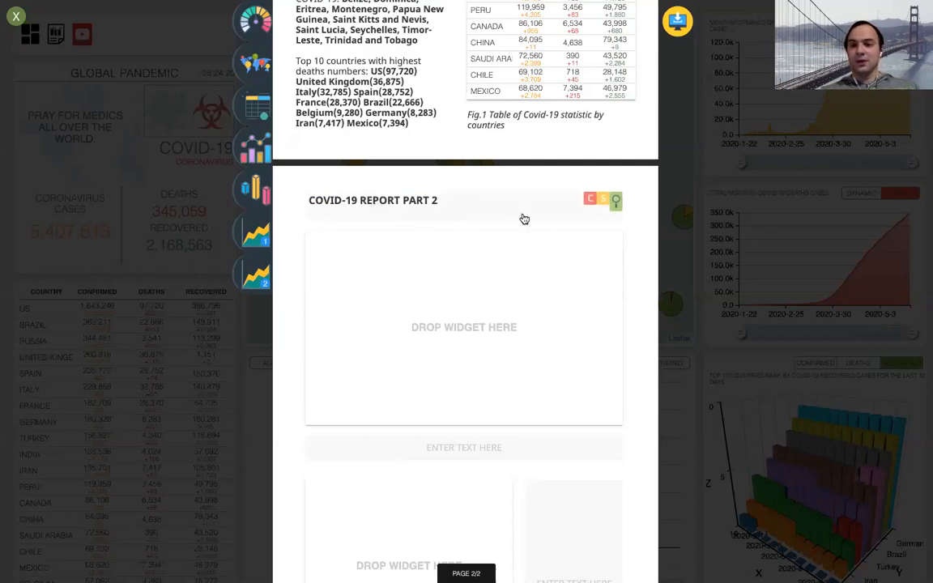
# Add the world map of cases by country to page 2's upper widget slot, and inspect the figures for Russia and China on it
pyautogui.scroll(-1, 637, 263)
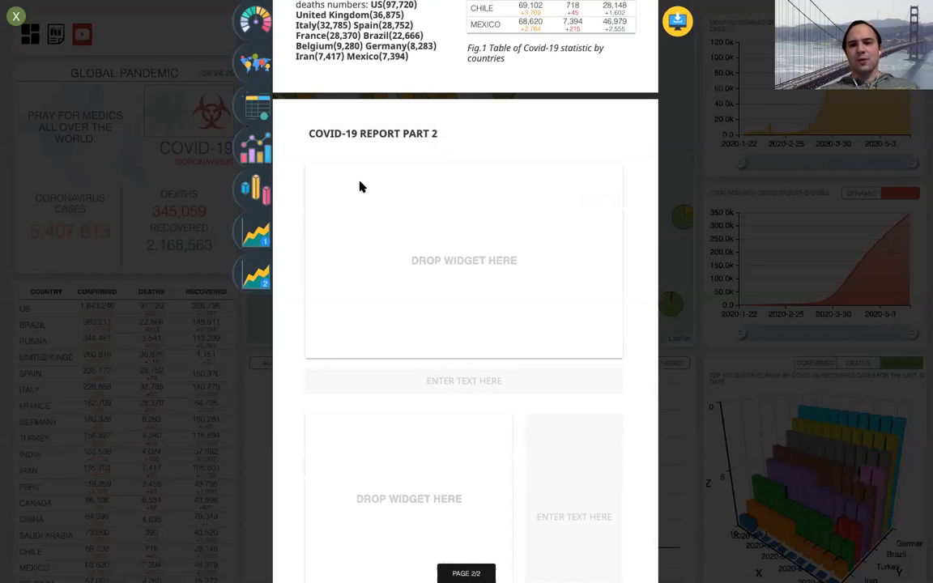
pyautogui.moveTo(390, 140); pyautogui.dragTo(420, 201)
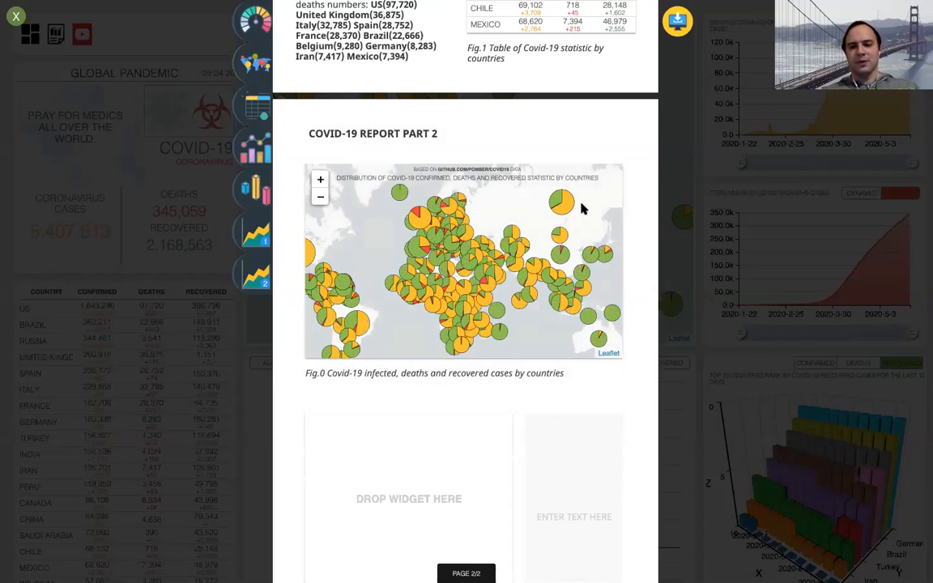
pyautogui.moveTo(554, 201)
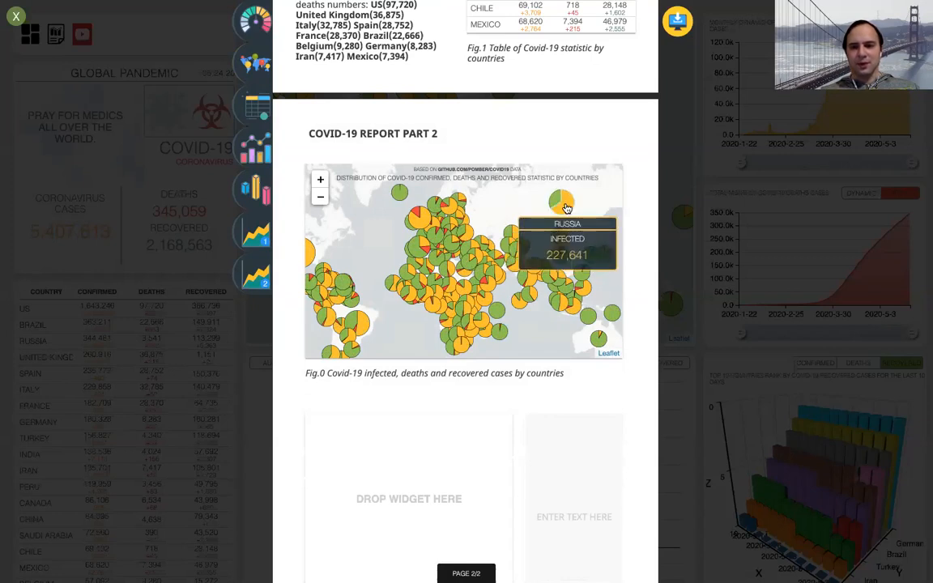
pyautogui.scroll(1, 533, 227)
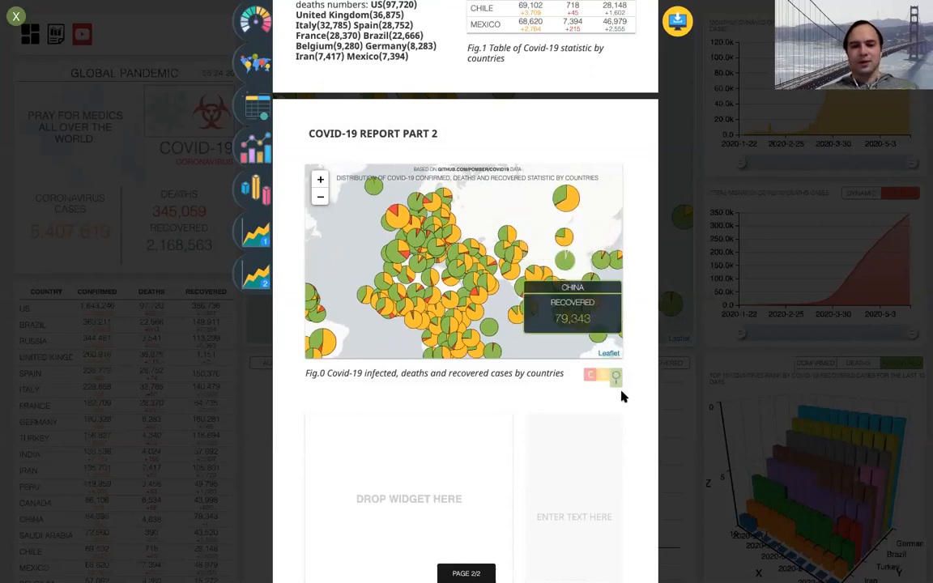
# Fill page 2's side text block with generated forecasts, regenerate them once, and add the 3D top 10 countries rank chart to the lower widget slot
pyautogui.scroll(-1, 635, 392)
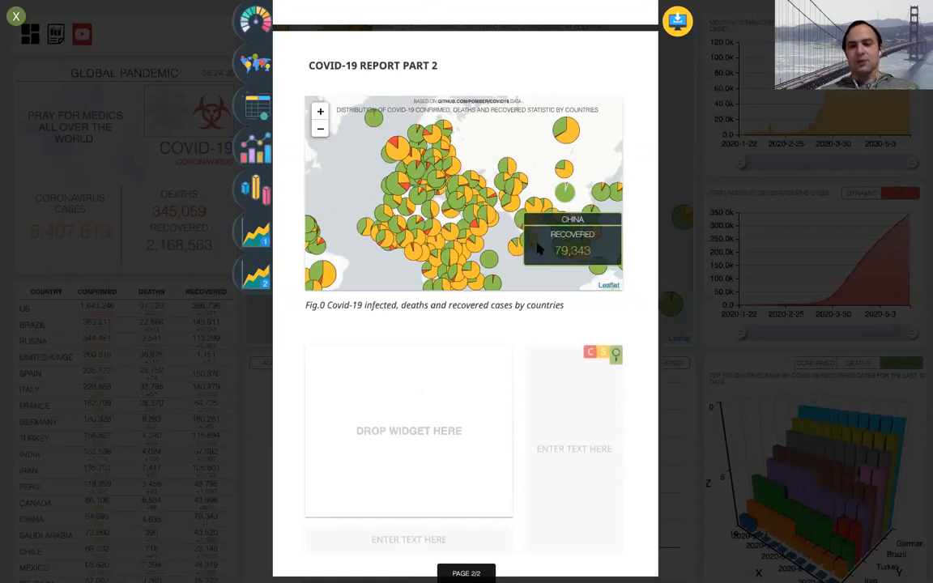
pyautogui.click(615, 354)
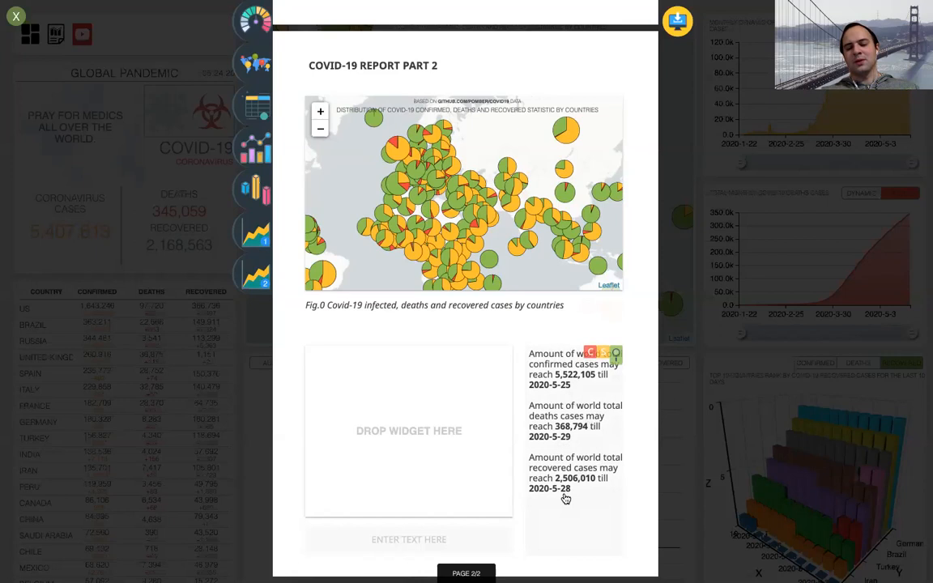
pyautogui.click(616, 358)
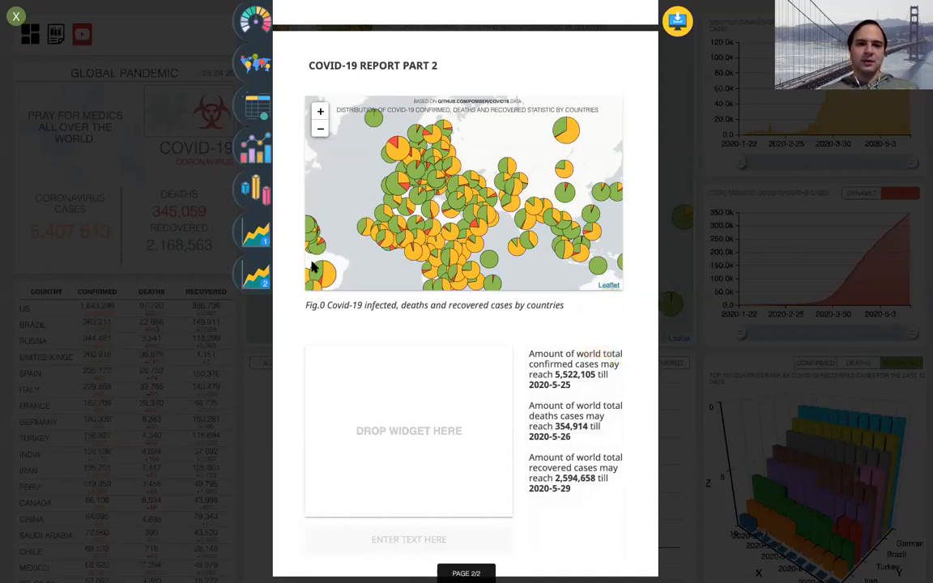
pyautogui.moveTo(254, 200); pyautogui.dragTo(434, 429)
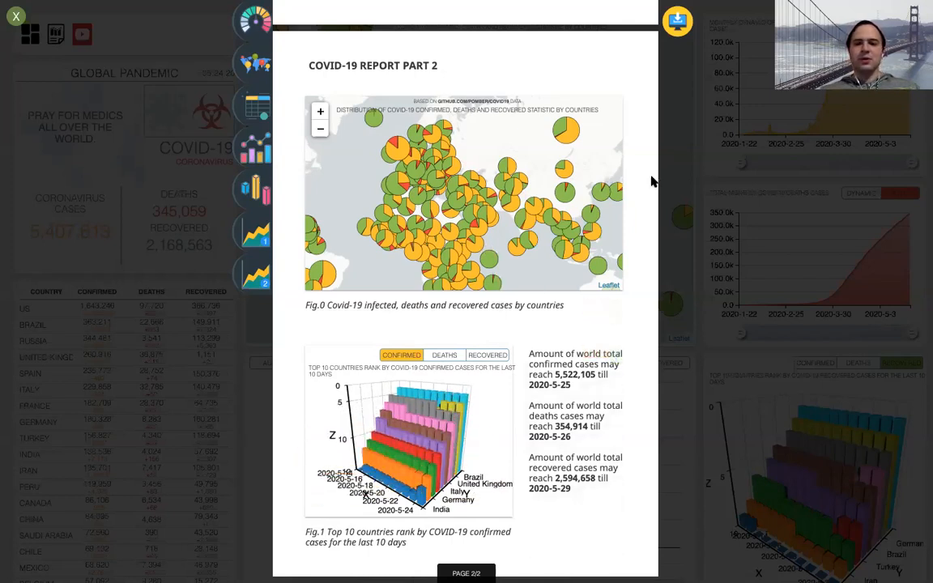
# Download the finished report as a PDF and open the file to review both of its pages
pyautogui.scroll(5, 643, 171)
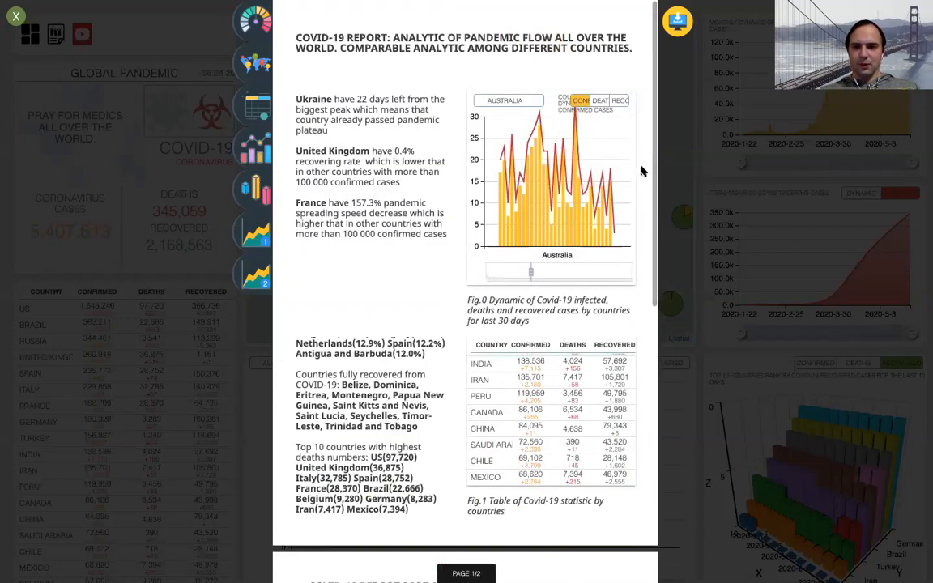
pyautogui.click(672, 26)
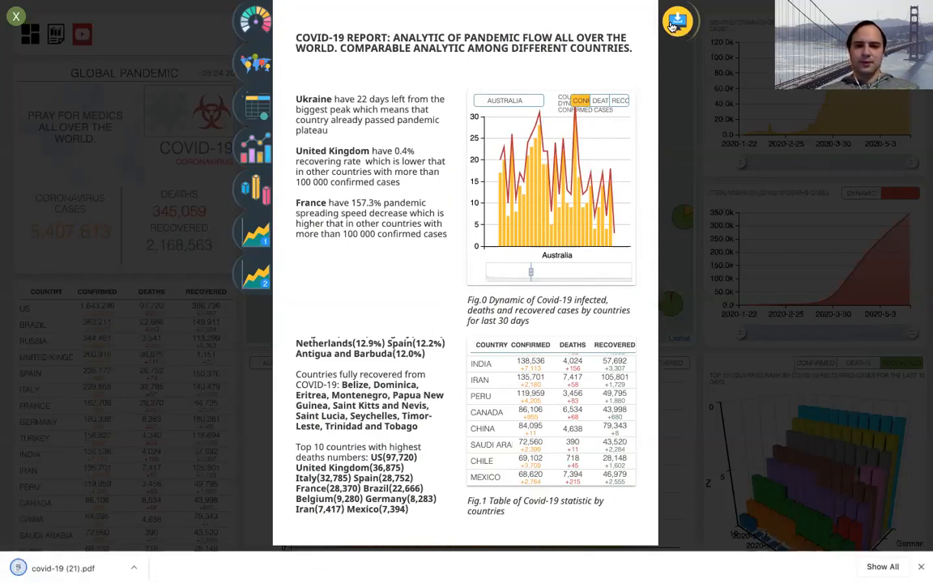
pyautogui.click(69, 568)
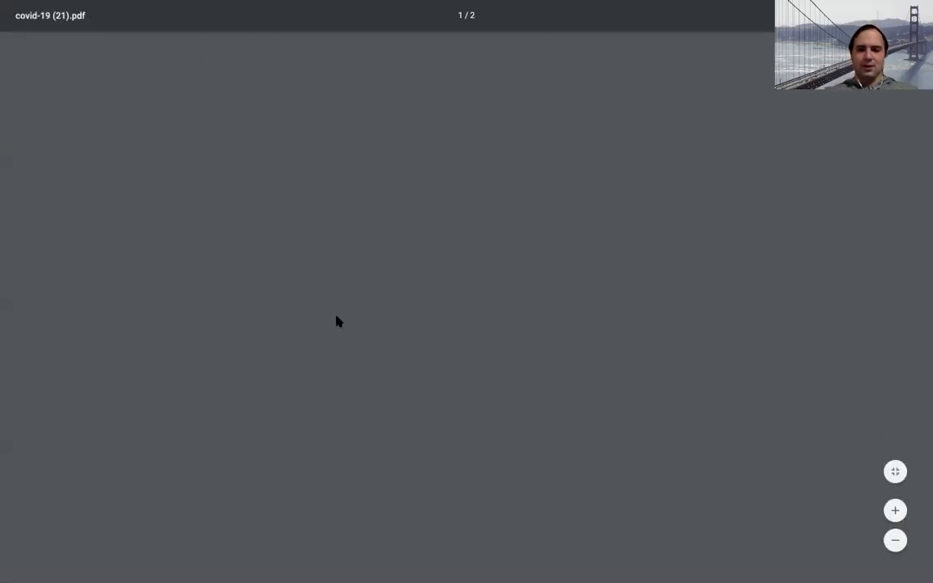
pyautogui.scroll(-4, 339, 322)
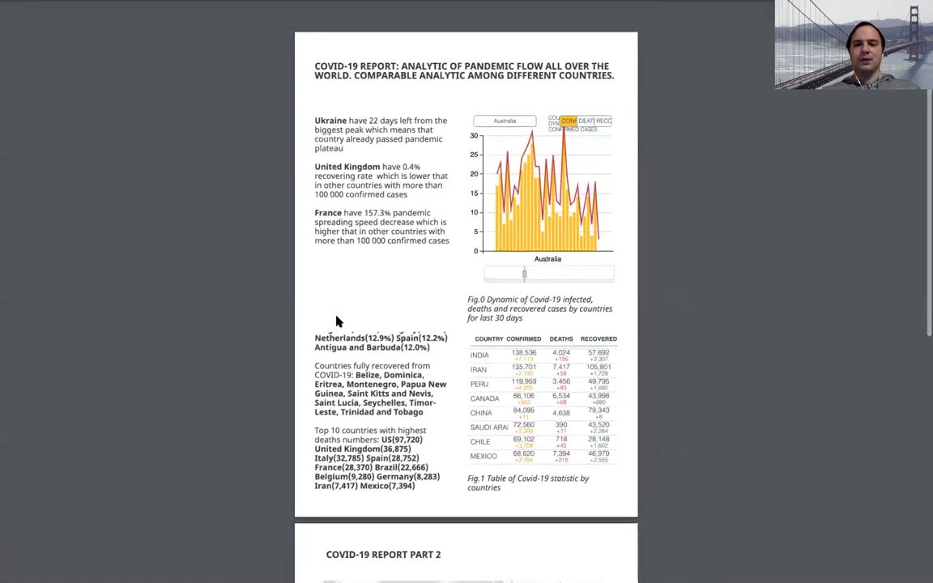
pyautogui.scroll(-5, 388, 359)
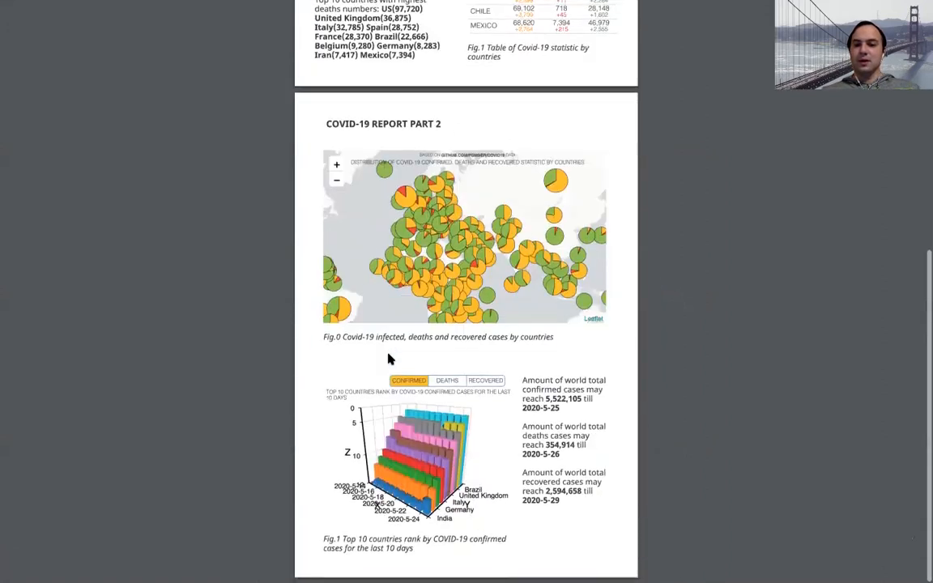